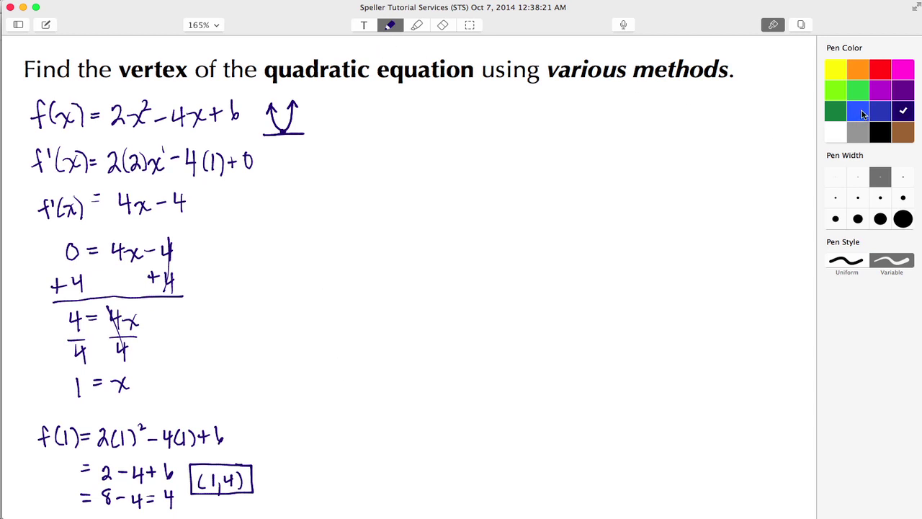
In purple ink, write ax²+bx+c=0 with the coefficients 2, −4 and 6 beneath
left_click(901, 92)
mouse_move(351, 107)
left_mouse_down()
mouse_move(377, 97)
mouse_move(407, 112)
mouse_move(456, 103)
mouse_move(452, 123)
mouse_move(471, 110)
left_mouse_up()
left_click_drag(464, 116, 479, 122)
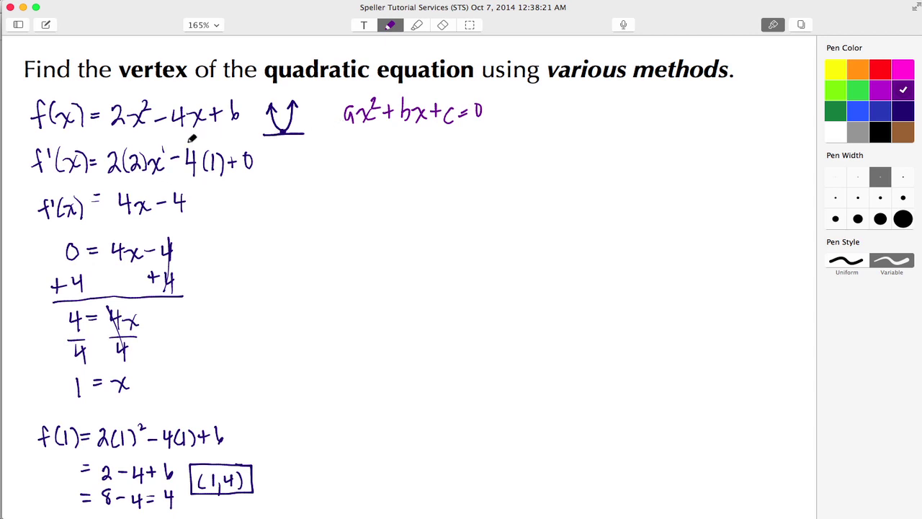
mouse_move(344, 135)
left_mouse_down()
mouse_move(350, 144)
mouse_move(418, 143)
left_mouse_up()
mouse_move(412, 134)
left_mouse_down()
mouse_move(414, 149)
mouse_move(449, 143)
left_mouse_up()
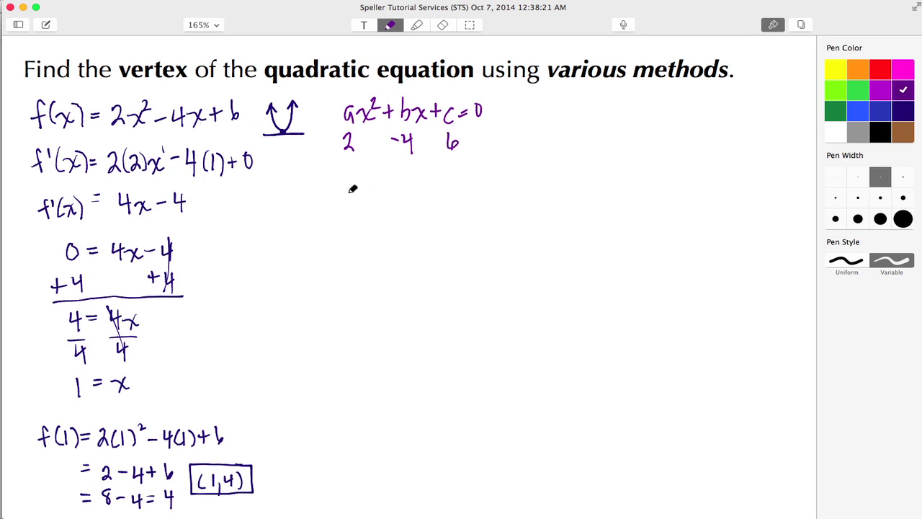
Write the vertex formula (−b/2a, f(−b/2a)) and begin the x=−(−) substitution below
mouse_move(329, 178)
left_mouse_down()
mouse_move(369, 191)
mouse_move(352, 199)
mouse_move(368, 212)
mouse_move(403, 190)
left_mouse_up()
left_click_drag(419, 181, 417, 205)
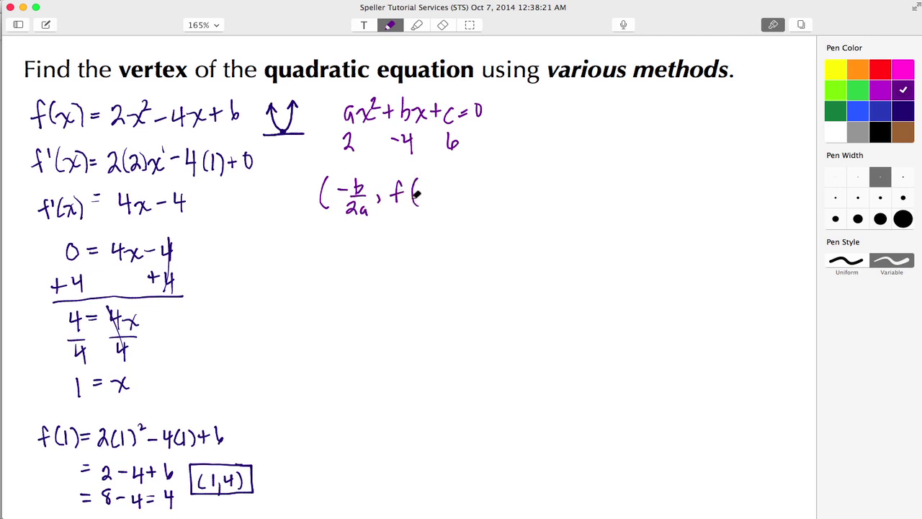
left_click_drag(421, 184, 435, 192)
mouse_move(426, 196)
left_mouse_down()
mouse_move(445, 196)
mouse_move(441, 212)
mouse_move(451, 211)
left_mouse_up()
left_click_drag(451, 170, 458, 222)
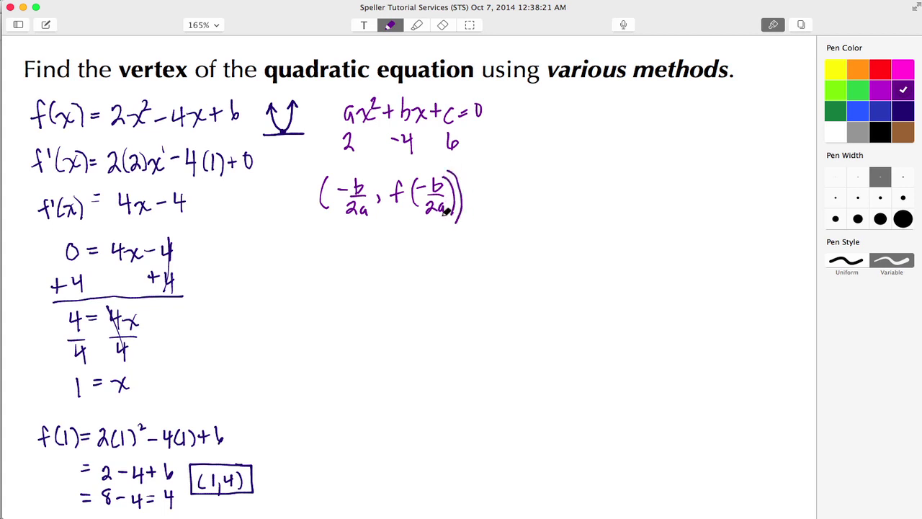
mouse_move(294, 242)
left_mouse_down()
mouse_move(306, 253)
mouse_move(296, 254)
left_mouse_up()
left_click_drag(310, 245, 323, 244)
mouse_move(310, 249)
left_mouse_down()
mouse_move(341, 246)
mouse_move(353, 269)
mouse_move(385, 247)
mouse_move(394, 267)
left_mouse_up()
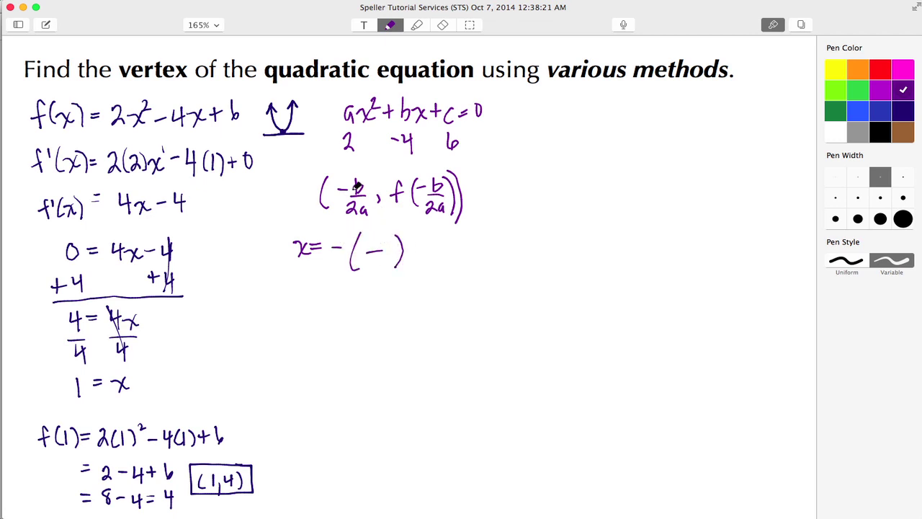
Work out x=−(−4/2(2))=−(−4/4)=−(−1)=1
mouse_move(377, 232)
left_mouse_down()
mouse_move(385, 241)
mouse_move(366, 265)
mouse_move(392, 272)
left_mouse_up()
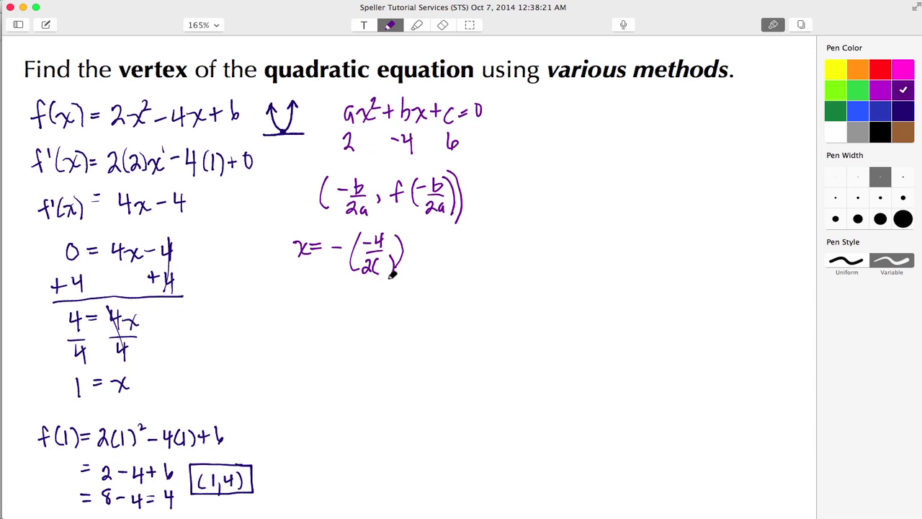
mouse_move(382, 257)
left_mouse_down()
mouse_move(390, 267)
mouse_move(417, 247)
left_mouse_up()
mouse_move(409, 253)
left_mouse_down()
mouse_move(434, 250)
mouse_move(446, 268)
left_mouse_up()
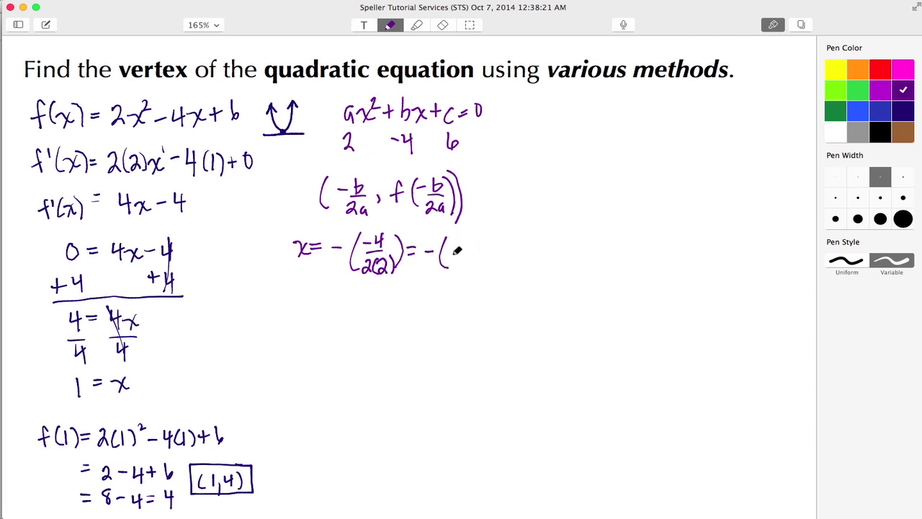
mouse_move(466, 232)
left_mouse_down()
mouse_move(478, 249)
mouse_move(465, 247)
left_mouse_up()
left_click_drag(470, 261, 470, 269)
left_click_drag(481, 232, 485, 271)
left_click_drag(405, 286, 417, 283)
mouse_move(405, 291)
left_mouse_down()
mouse_move(433, 287)
mouse_move(444, 309)
left_mouse_up()
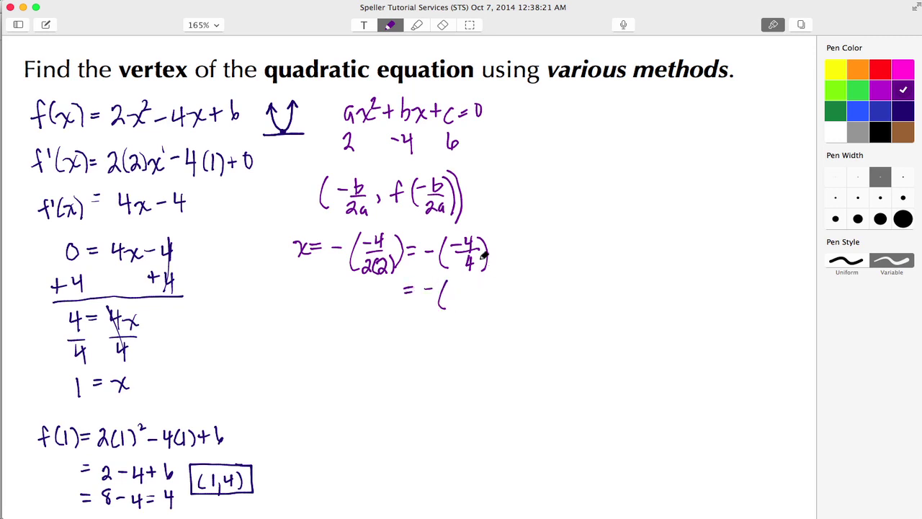
left_click_drag(447, 294, 476, 305)
left_click_drag(406, 321, 416, 322)
left_click_drag(405, 328, 432, 333)
Write f(1)=4 and box the vertex (1,4)
mouse_move(327, 350)
left_mouse_down()
mouse_move(318, 373)
mouse_move(326, 361)
mouse_move(337, 373)
mouse_move(374, 363)
left_mouse_up()
left_click_drag(367, 368, 375, 368)
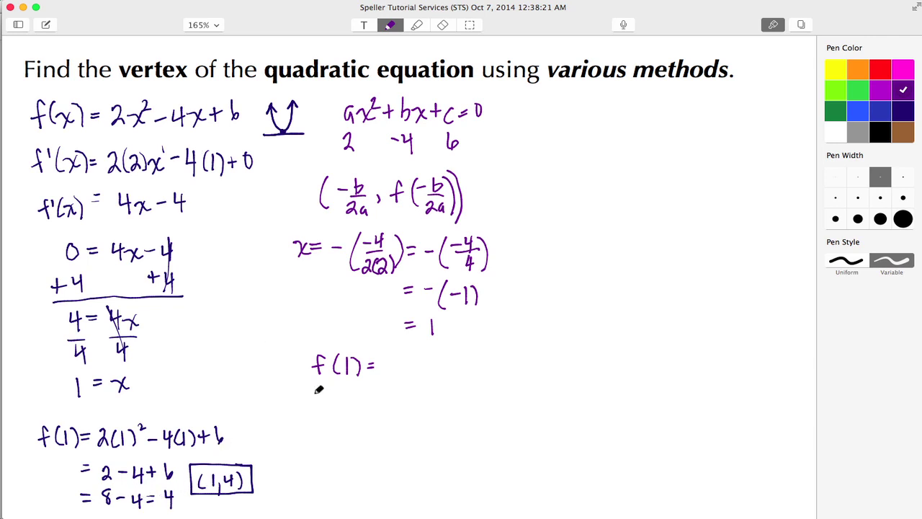
mouse_move(388, 353)
left_mouse_down()
mouse_move(367, 401)
mouse_move(377, 390)
mouse_move(386, 401)
mouse_move(406, 409)
left_mouse_up()
mouse_move(412, 378)
left_mouse_down()
mouse_move(373, 378)
mouse_move(352, 392)
mouse_move(353, 412)
mouse_move(422, 409)
mouse_move(420, 376)
left_mouse_up()
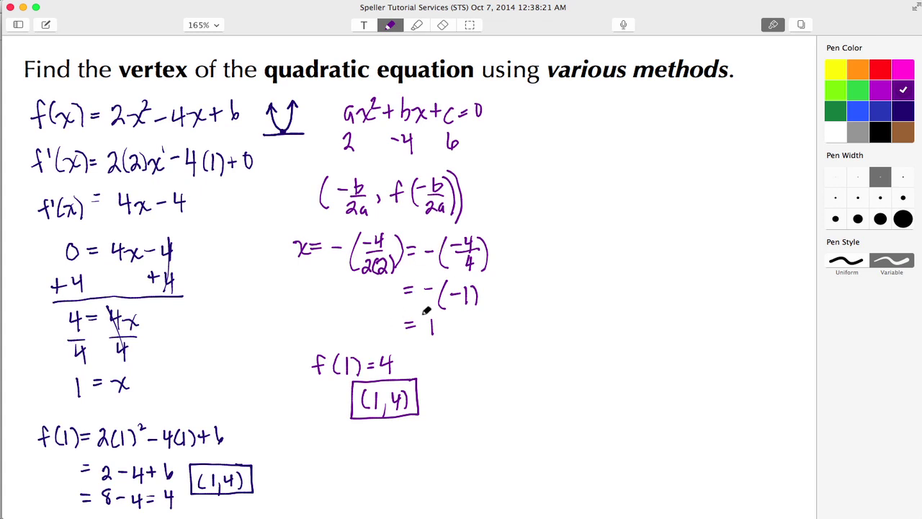
In dark green ink, write the vertex form f(x)=a(x−h)²+k with vertex (h,k)
left_click(836, 110)
mouse_move(538, 101)
left_mouse_down()
mouse_move(562, 117)
mouse_move(563, 108)
mouse_move(567, 124)
mouse_move(586, 112)
left_mouse_up()
left_click_drag(575, 120, 612, 124)
left_click_drag(618, 112, 628, 124)
mouse_move(628, 108)
left_mouse_down()
mouse_move(615, 123)
mouse_move(640, 115)
mouse_move(654, 127)
left_mouse_up()
mouse_move(659, 103)
left_mouse_down()
mouse_move(700, 116)
mouse_move(695, 129)
mouse_move(756, 124)
left_mouse_up()
mouse_move(760, 120)
left_mouse_down()
mouse_move(759, 127)
mouse_move(775, 124)
left_mouse_up()
left_click_drag(778, 104, 781, 122)
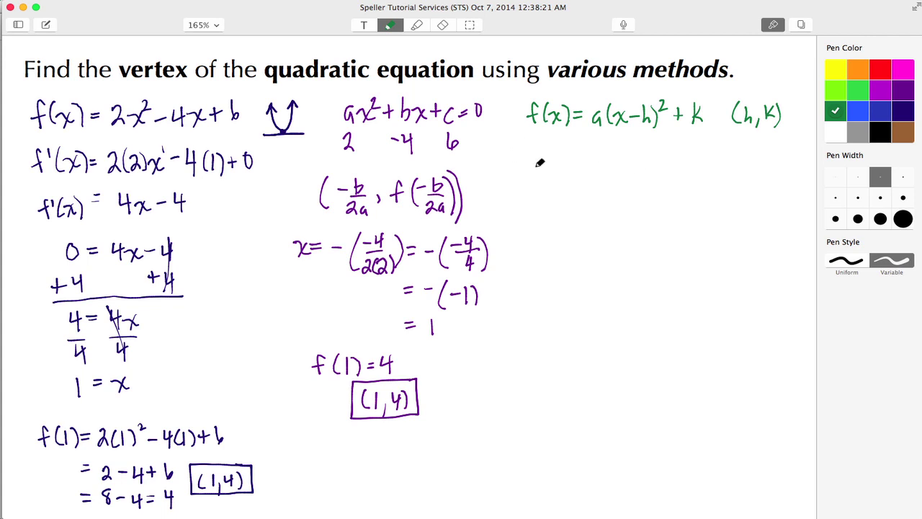
Write 2x²−4x+6=0, subtract 6 from both sides, and cancel the sixes
mouse_move(530, 154)
left_mouse_down()
mouse_move(539, 177)
mouse_move(545, 168)
mouse_move(566, 174)
mouse_move(577, 159)
mouse_move(585, 171)
mouse_move(607, 170)
left_mouse_up()
mouse_move(603, 159)
left_mouse_down()
mouse_move(603, 178)
mouse_move(624, 177)
left_mouse_up()
mouse_move(624, 163)
left_mouse_down()
mouse_move(646, 171)
mouse_move(638, 178)
left_mouse_up()
mouse_move(661, 155)
left_mouse_down()
mouse_move(657, 172)
mouse_move(677, 164)
left_mouse_up()
left_click_drag(666, 171, 702, 152)
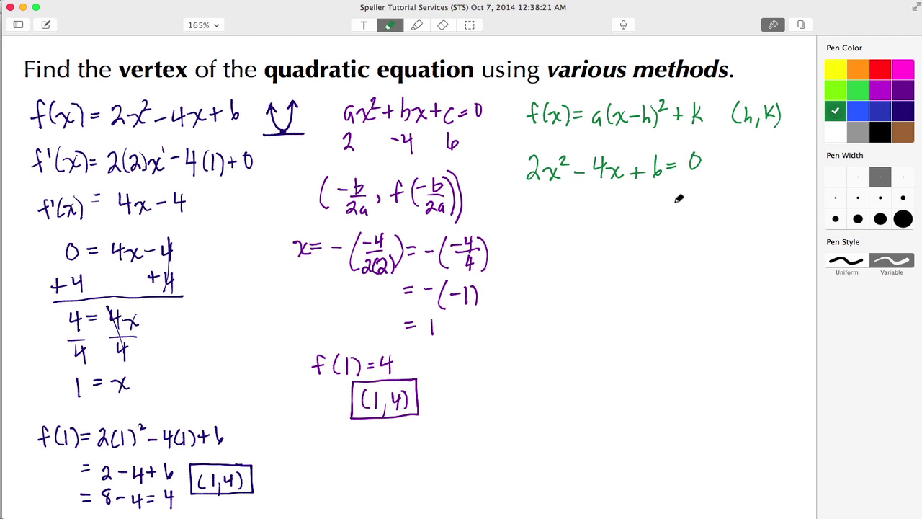
mouse_move(631, 194)
left_mouse_down()
mouse_move(693, 187)
mouse_move(700, 196)
left_mouse_up()
left_click_drag(527, 209, 717, 208)
left_click_drag(676, 142, 655, 170)
left_click_drag(647, 175, 636, 204)
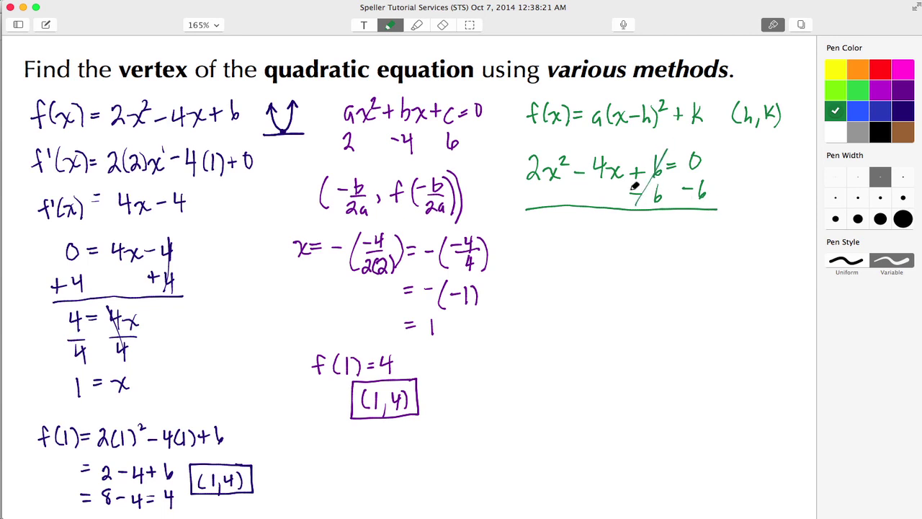
Write the resulting line 2x²−4x=−6
mouse_move(533, 220)
left_mouse_down()
mouse_move(541, 240)
mouse_move(558, 242)
mouse_move(569, 228)
mouse_move(614, 242)
left_mouse_up()
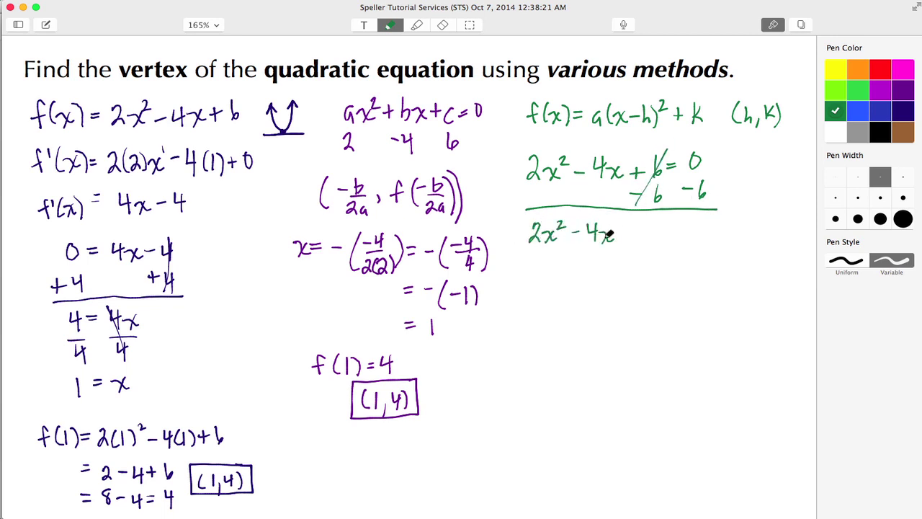
left_click_drag(670, 228, 680, 227)
left_click_drag(670, 235, 703, 231)
left_click_drag(715, 222, 710, 232)
Factor out 2 as 2(x²−2x+__)=−6+__, leaving both blanks empty
mouse_move(525, 253)
left_mouse_down()
mouse_move(537, 276)
mouse_move(566, 276)
mouse_move(573, 260)
mouse_move(611, 274)
left_mouse_up()
left_click_drag(614, 263, 629, 274)
mouse_move(623, 268)
left_mouse_down()
mouse_move(672, 280)
mouse_move(689, 261)
left_mouse_up()
left_click_drag(680, 266, 732, 272)
left_click_drag(727, 266, 778, 276)
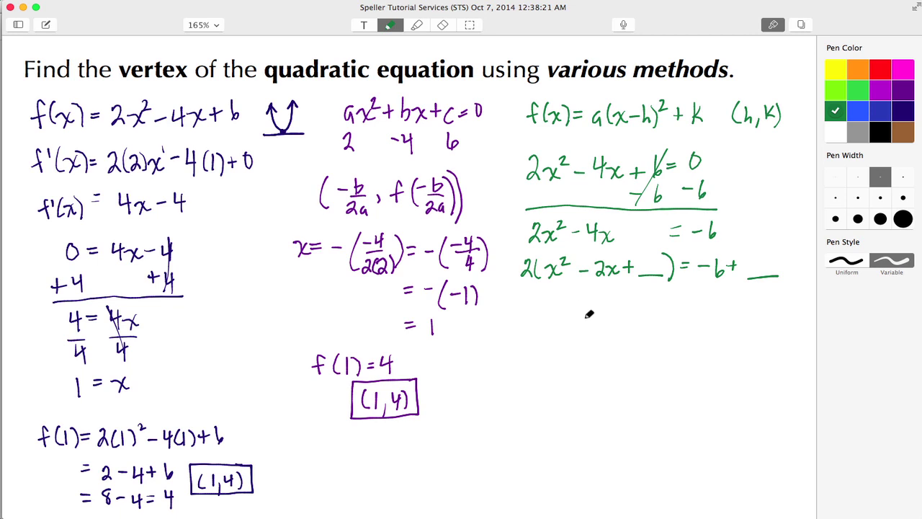
Compute (−2/2)²=(−1)²=1 and fill the blanks with 1 and 2
mouse_move(560, 296)
left_mouse_down()
mouse_move(558, 320)
mouse_move(587, 312)
left_mouse_up()
mouse_move(573, 315)
left_mouse_down()
mouse_move(594, 321)
mouse_move(609, 299)
mouse_move(620, 303)
left_mouse_up()
mouse_move(613, 310)
left_mouse_down()
mouse_move(631, 320)
mouse_move(651, 311)
mouse_move(656, 320)
left_mouse_up()
mouse_move(662, 306)
left_mouse_down()
mouse_move(666, 322)
mouse_move(675, 305)
mouse_move(702, 322)
left_mouse_up()
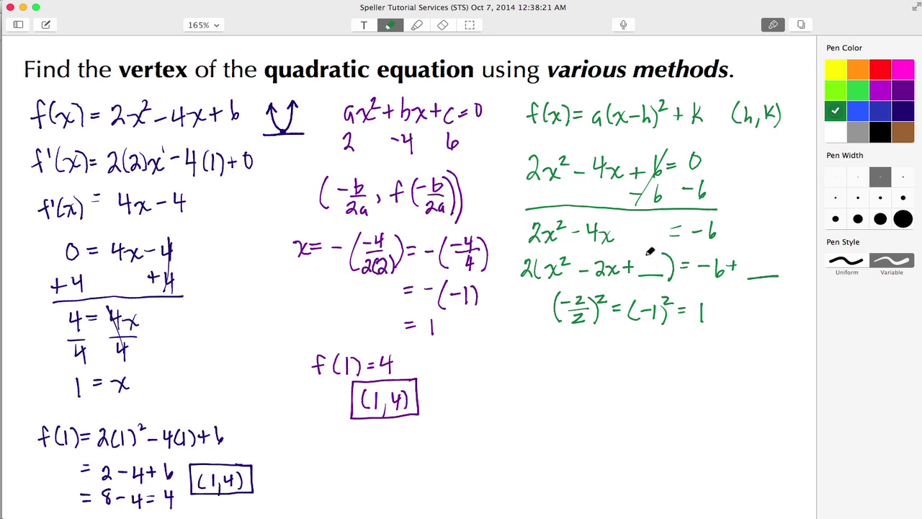
left_click_drag(651, 252, 657, 274)
mouse_move(752, 257)
left_mouse_down()
mouse_move(753, 270)
mouse_move(775, 271)
left_mouse_up()
Write the squared form 2(x−1)²=−4
mouse_move(520, 344)
left_mouse_down()
mouse_move(539, 361)
mouse_move(566, 362)
mouse_move(553, 364)
mouse_move(592, 352)
mouse_move(584, 363)
left_mouse_up()
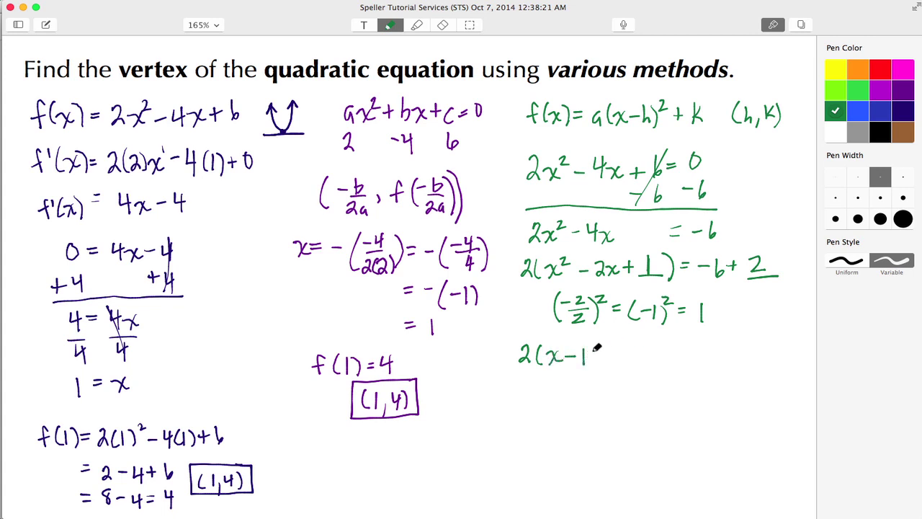
left_click_drag(644, 326, 655, 325)
mouse_move(587, 343)
left_mouse_down()
mouse_move(592, 364)
mouse_move(613, 352)
left_mouse_up()
left_click_drag(606, 358, 613, 358)
left_click_drag(621, 356, 652, 361)
left_click_drag(648, 348, 649, 367)
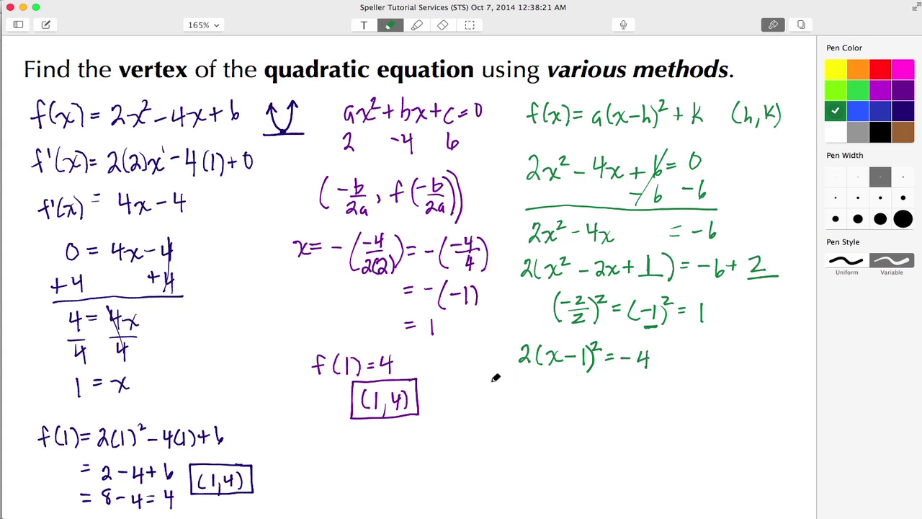
Add 4 to both sides to get 2(x−1)²+4=0, labelled 'Vertex form'
left_click_drag(614, 383, 627, 382)
mouse_move(620, 376)
left_mouse_down()
mouse_move(620, 389)
mouse_move(644, 389)
left_mouse_up()
left_click_drag(640, 380, 639, 398)
left_click_drag(493, 388, 503, 387)
mouse_move(498, 382)
left_mouse_down()
mouse_move(497, 393)
mouse_move(524, 390)
left_mouse_up()
mouse_move(520, 380)
left_mouse_down()
mouse_move(501, 408)
mouse_move(658, 400)
left_mouse_up()
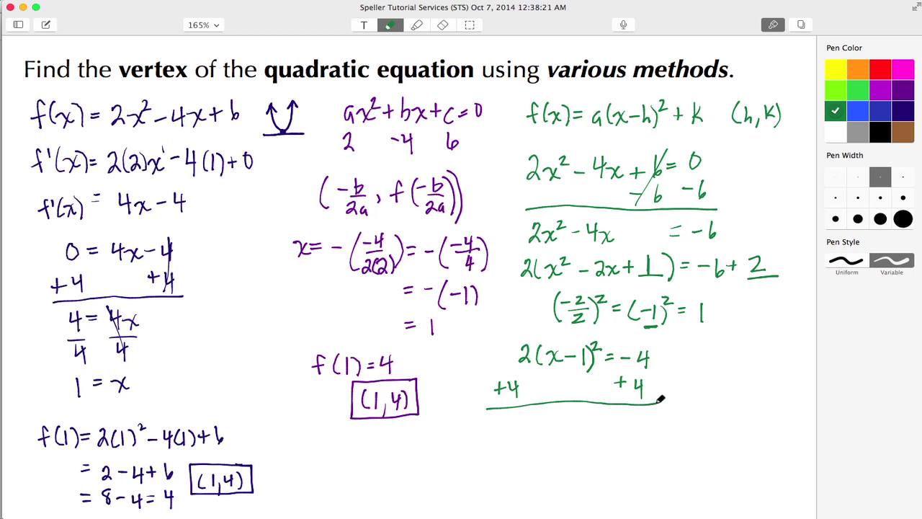
mouse_move(650, 345)
left_mouse_down()
mouse_move(628, 393)
mouse_move(644, 412)
mouse_move(616, 420)
left_mouse_up()
left_click_drag(606, 426, 615, 425)
mouse_move(472, 418)
left_mouse_down()
mouse_move(521, 432)
mouse_move(533, 416)
mouse_move(582, 429)
left_mouse_up()
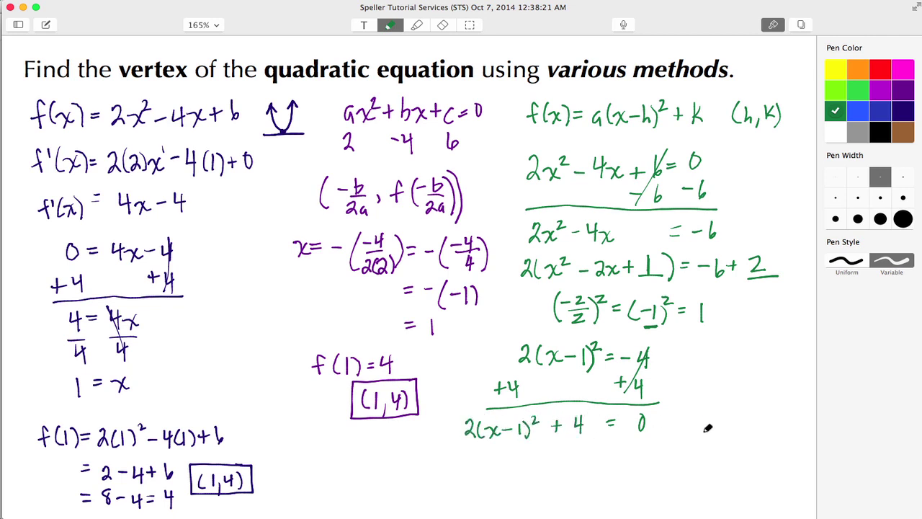
mouse_move(675, 406)
left_mouse_down()
mouse_move(699, 424)
mouse_move(785, 419)
left_mouse_up()
Write and box '(1,4) = Vertex'
mouse_move(512, 461)
left_mouse_down()
mouse_move(507, 480)
mouse_move(523, 477)
left_mouse_up()
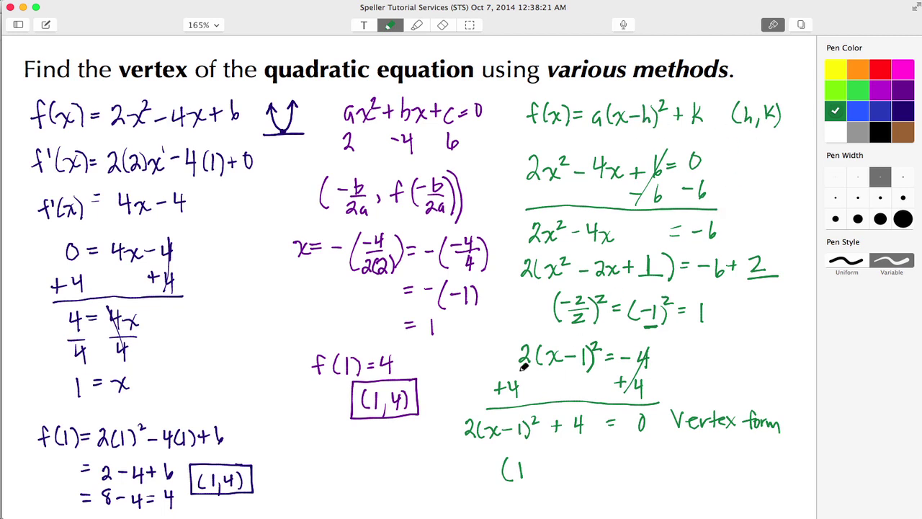
left_click_drag(532, 473, 530, 481)
mouse_move(543, 459)
left_mouse_down()
mouse_move(556, 480)
mouse_move(575, 463)
left_mouse_up()
mouse_move(563, 471)
left_mouse_down()
mouse_move(592, 459)
mouse_move(602, 473)
left_mouse_up()
left_click_drag(604, 465, 638, 474)
mouse_move(556, 451)
left_mouse_down()
mouse_move(512, 451)
mouse_move(489, 472)
mouse_move(548, 493)
mouse_move(569, 451)
left_mouse_up()
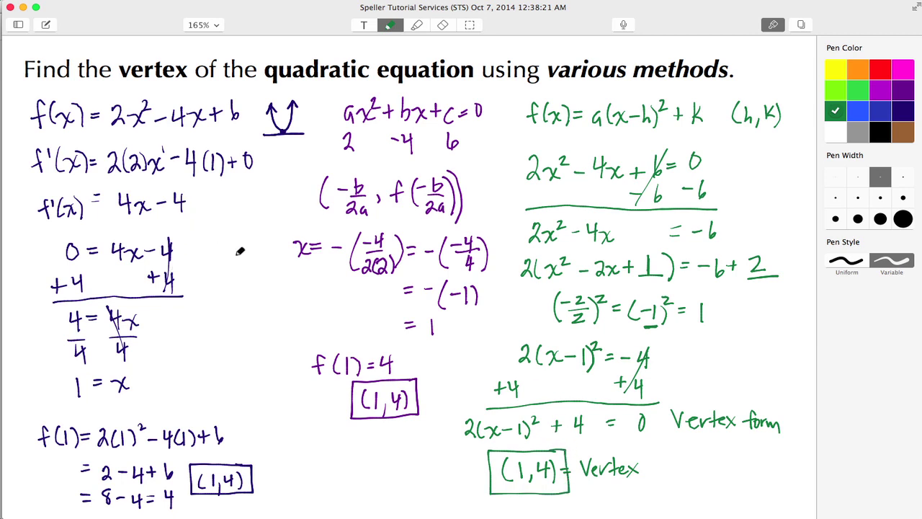